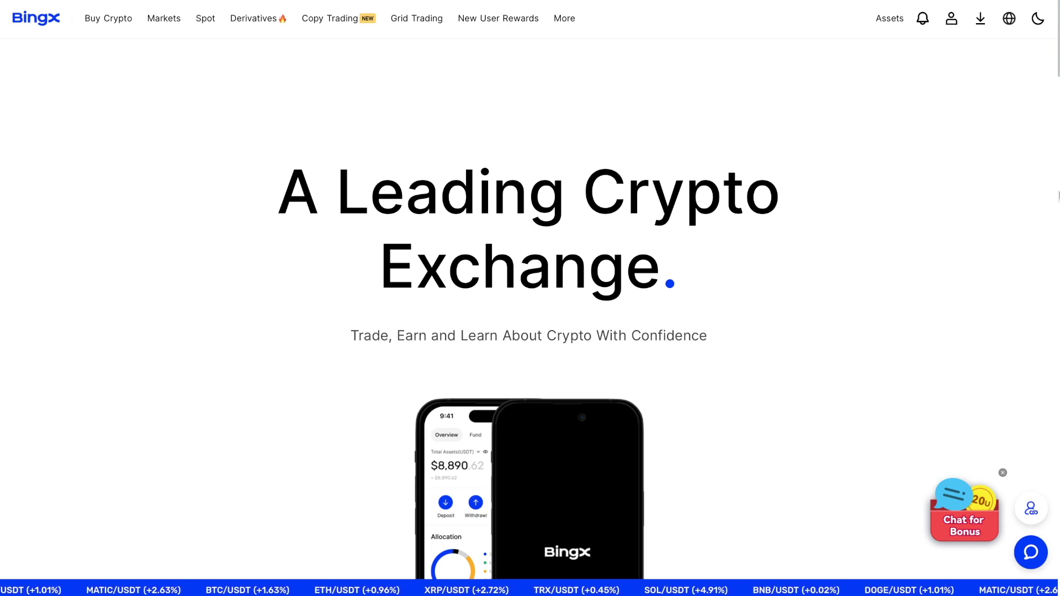
# Step: Create a new BingX API key labelled WunderTrading
pyautogui.moveTo(950, 20)
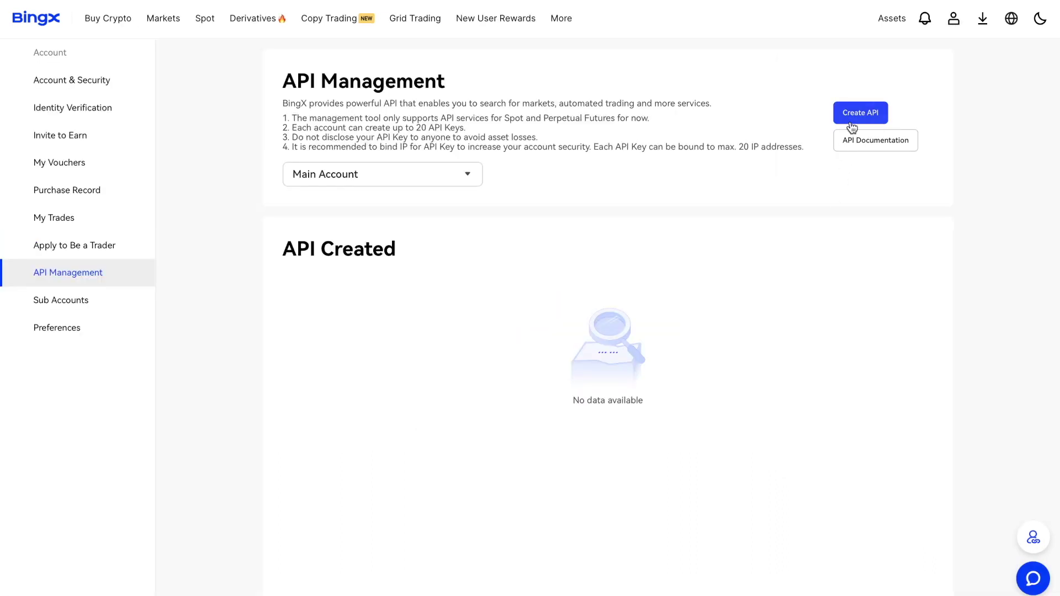
pyautogui.click(853, 116)
pyautogui.click(570, 309)
pyautogui.write('WunderTrading')
pyautogui.press('Return')
# Step: Give the WunderTrading key Spot Trading permission and restrict access to trusted IPs only
pyautogui.click(867, 345)
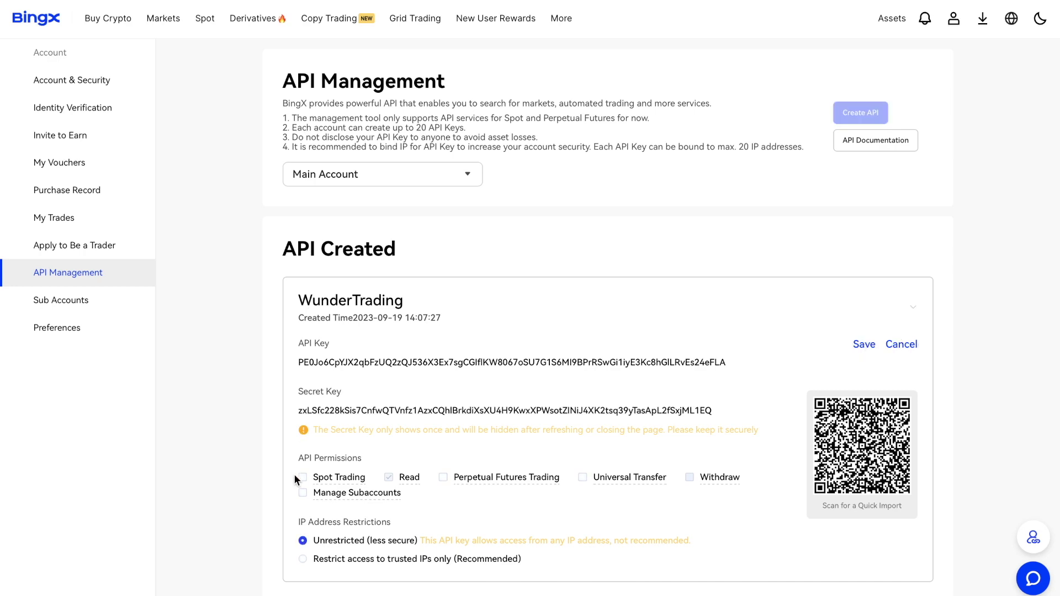
pyautogui.click(302, 477)
pyautogui.scroll(-1, 303, 486)
pyautogui.click(302, 519)
pyautogui.scroll(-1, 265, 498)
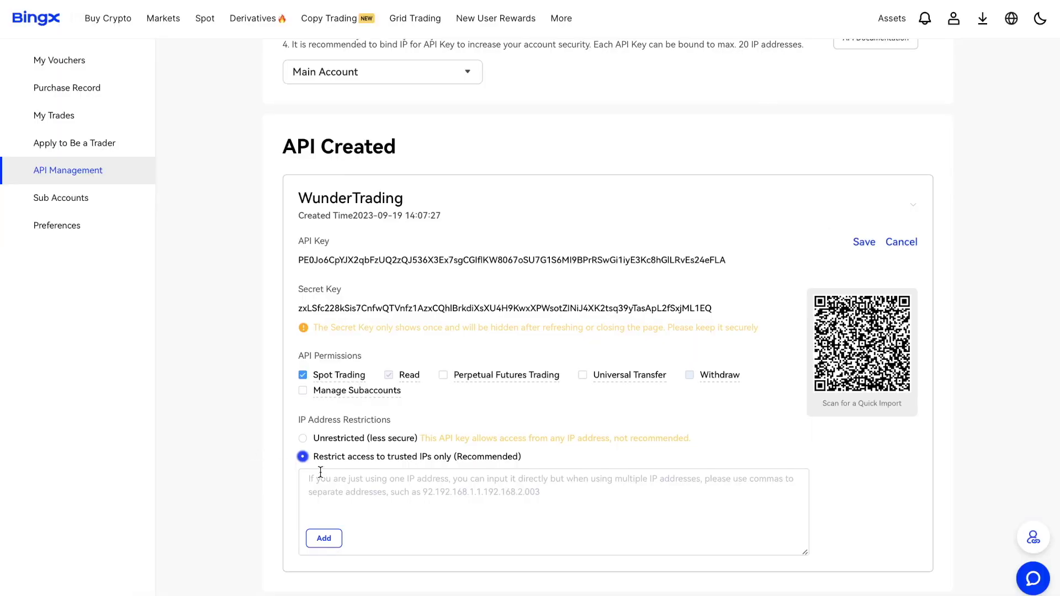
# Step: Add 18.156.205.138, 3.73.209.66 and 3.73.20.56 as comma-separated trusted IPs and save the key
pyautogui.click(367, 493)
pyautogui.write('18.156.205.138 3.73.209.66 3.73.20.56')
pyautogui.click(309, 492)
pyautogui.press('BackSpace')
pyautogui.write(',')
pyautogui.press('Down')
pyautogui.press('Home')
pyautogui.press('BackSpace')
pyautogui.write(',')
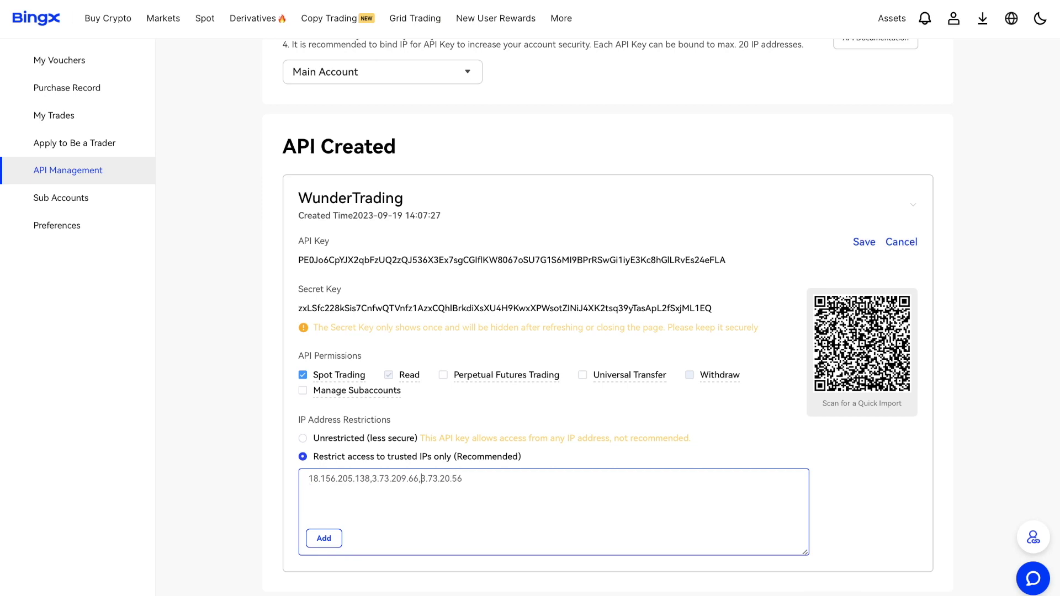
pyautogui.click(325, 539)
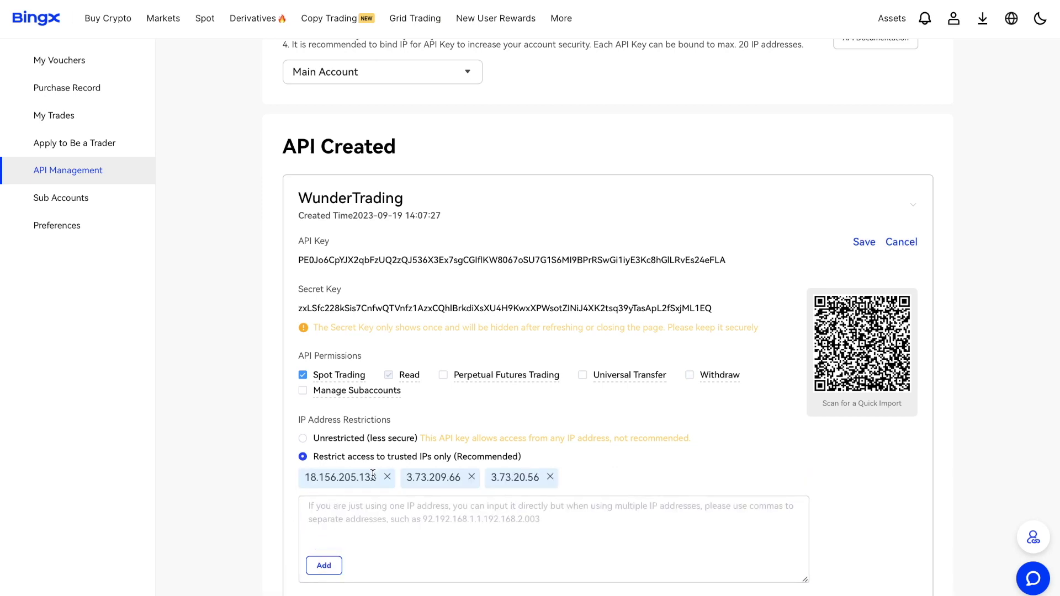
pyautogui.click(861, 241)
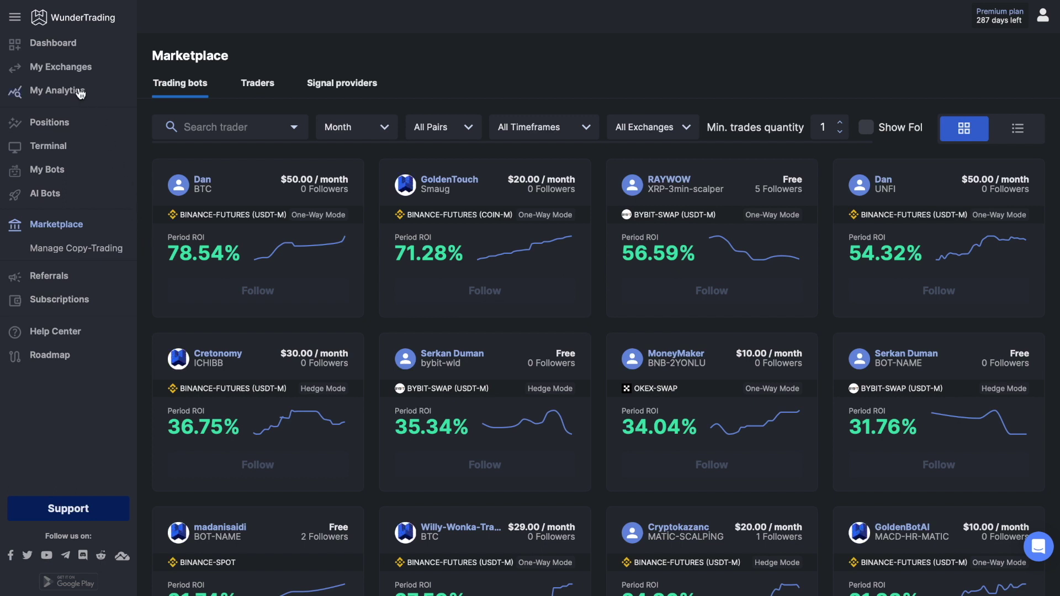
# Step: Start adding a spot BingX exchange account from My Exchanges
pyautogui.click(64, 66)
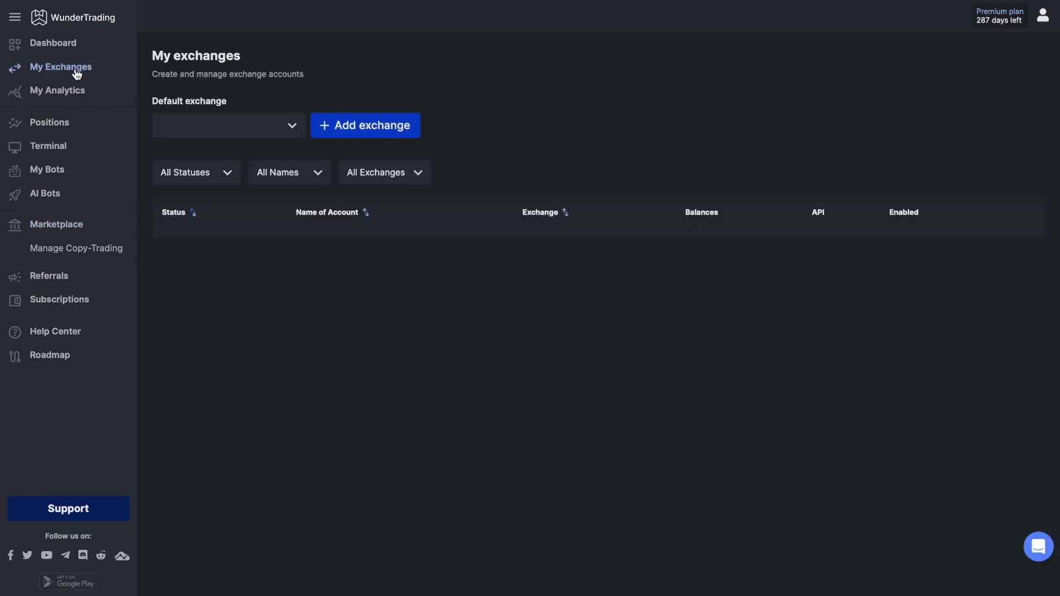
pyautogui.click(364, 131)
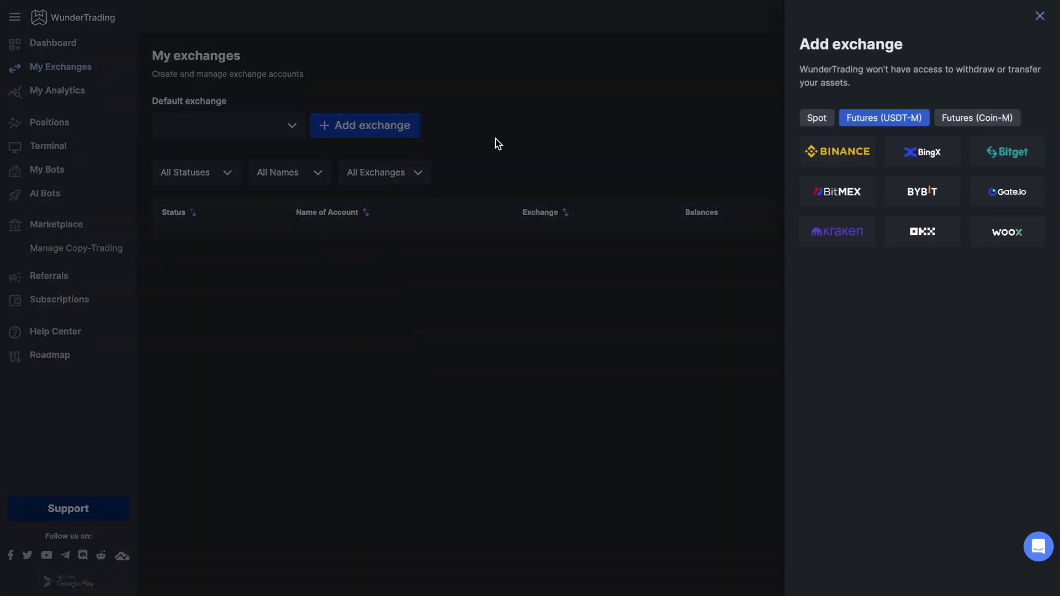
pyautogui.click(813, 117)
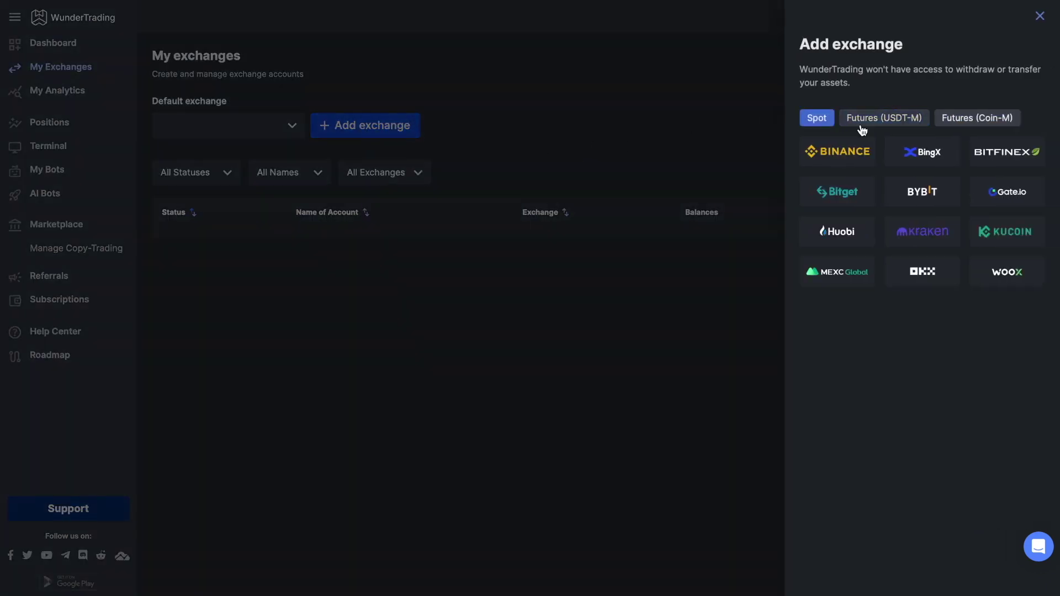
pyautogui.click(912, 148)
# Step: Name the account BingX, paste the API key and secret, and connect it
pyautogui.click(882, 261)
pyautogui.write('BingX')
pyautogui.click(904, 307)
pyautogui.hotkey('ctrl', 'v')
pyautogui.click(910, 365)
pyautogui.hotkey('ctrl', 'v')
pyautogui.click(912, 453)
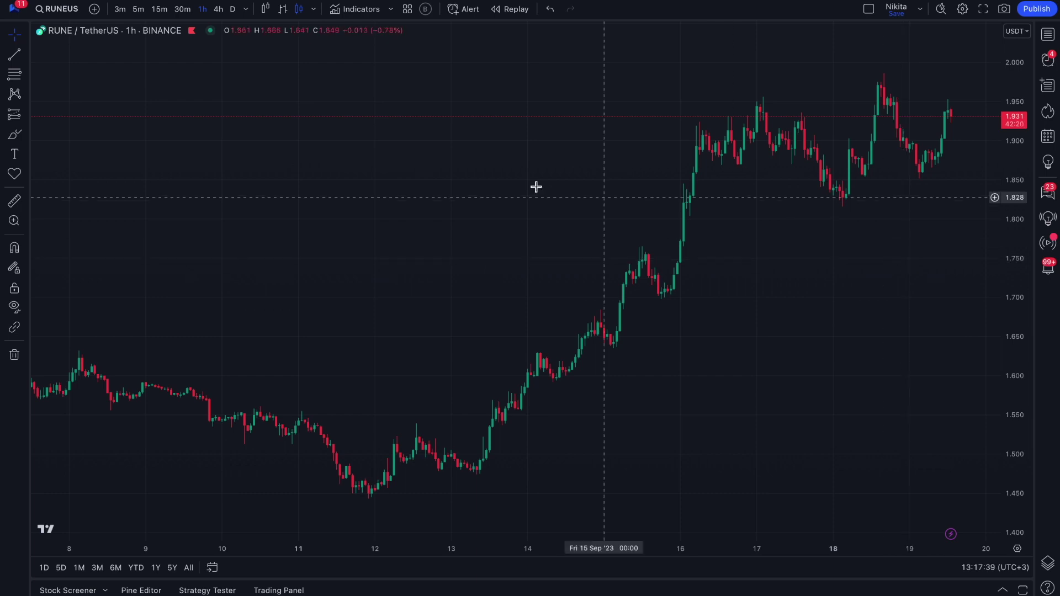
# Step: Add the Wunder Keltner bot strategy to the chart via a 'Wunder bot' search
pyautogui.click(346, 11)
pyautogui.write('Wunder bot')
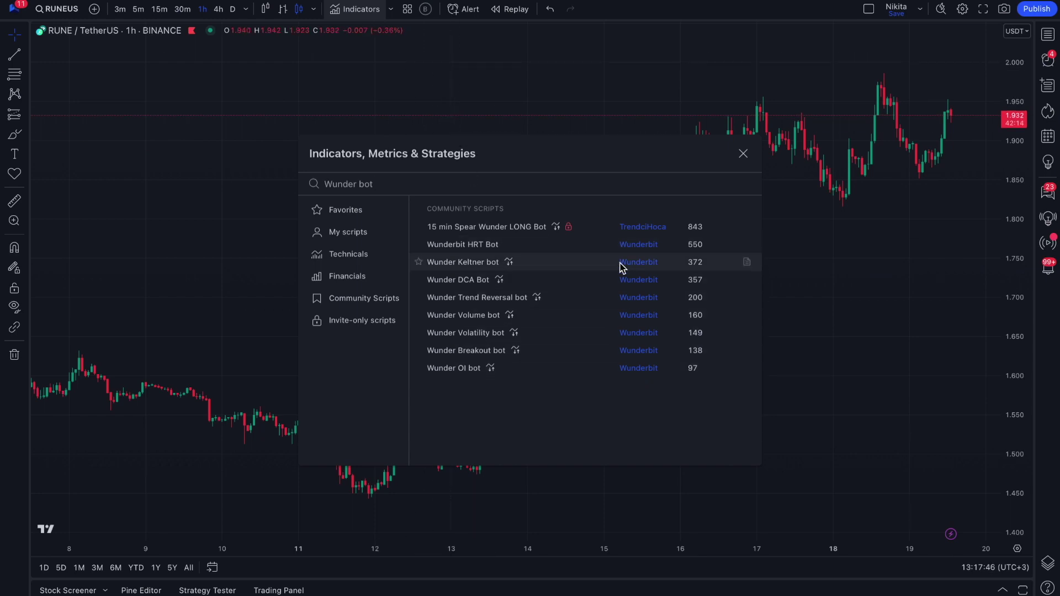
pyautogui.click(554, 261)
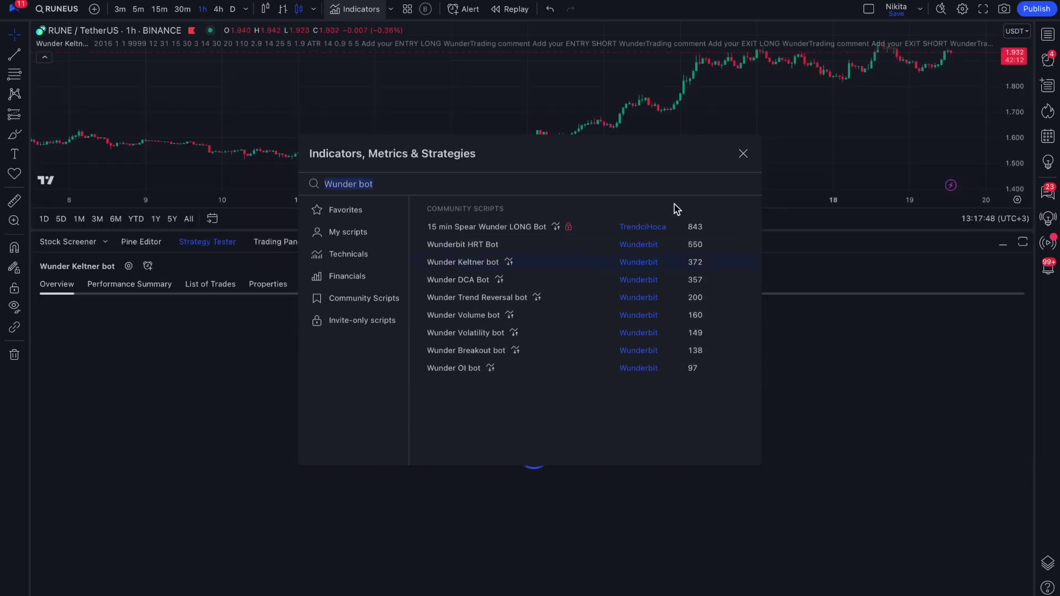
pyautogui.click(744, 152)
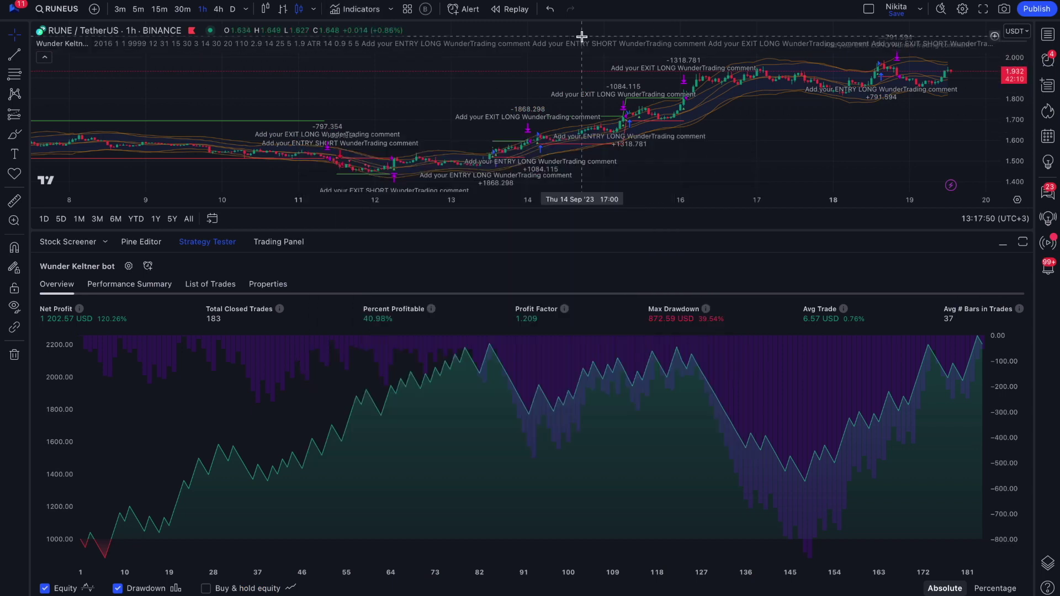
# Step: Turn off Allow Shorts in the Wunder Keltner bot settings and collapse the Strategy Tester
pyautogui.moveTo(585, 44)
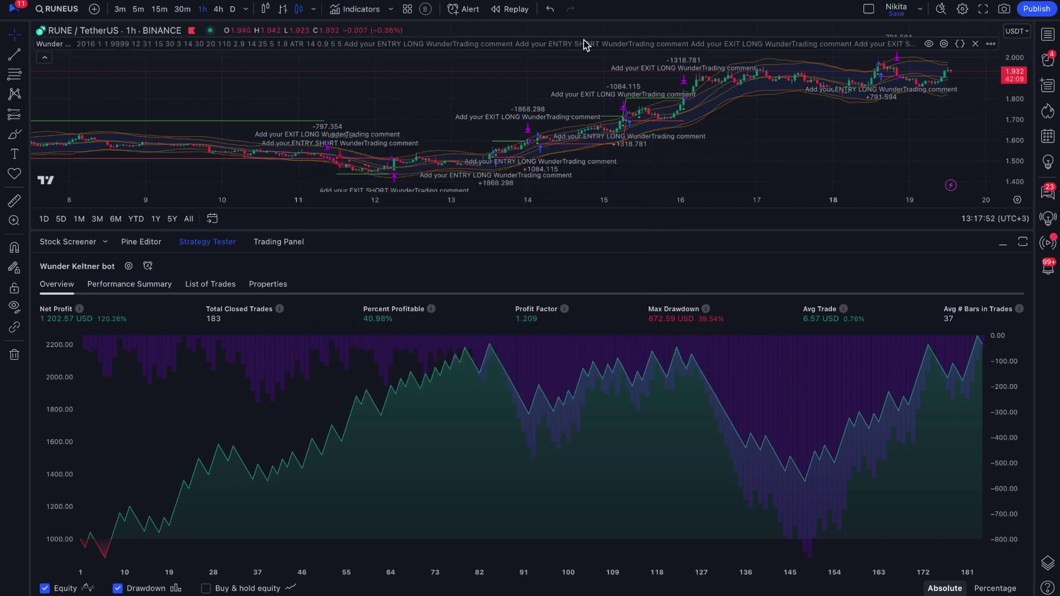
pyautogui.doubleClick(584, 44)
pyautogui.scroll(-3, 548, 238)
pyautogui.scroll(5, 549, 237)
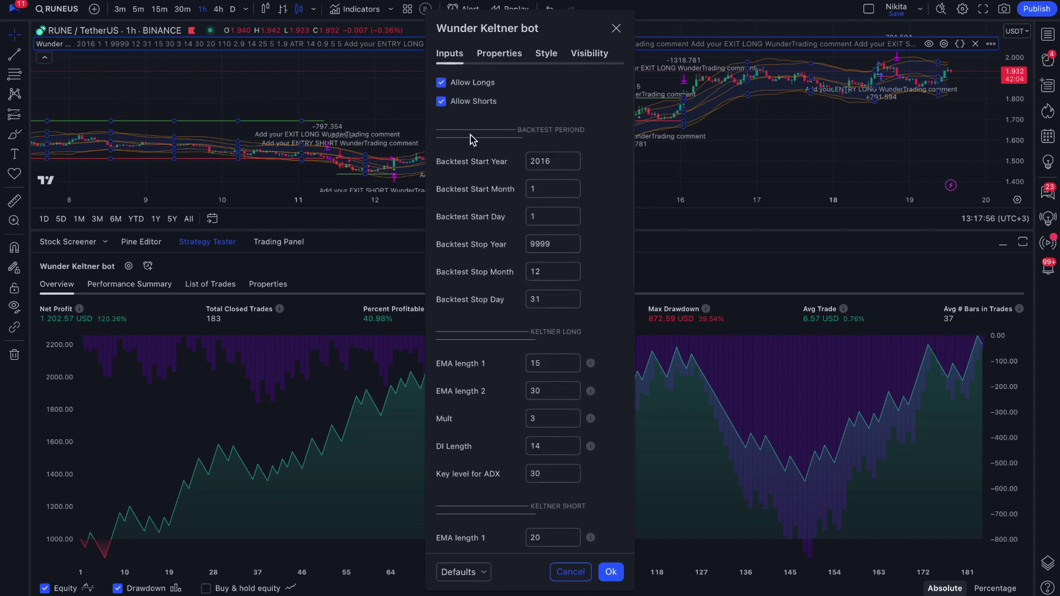
pyautogui.click(441, 103)
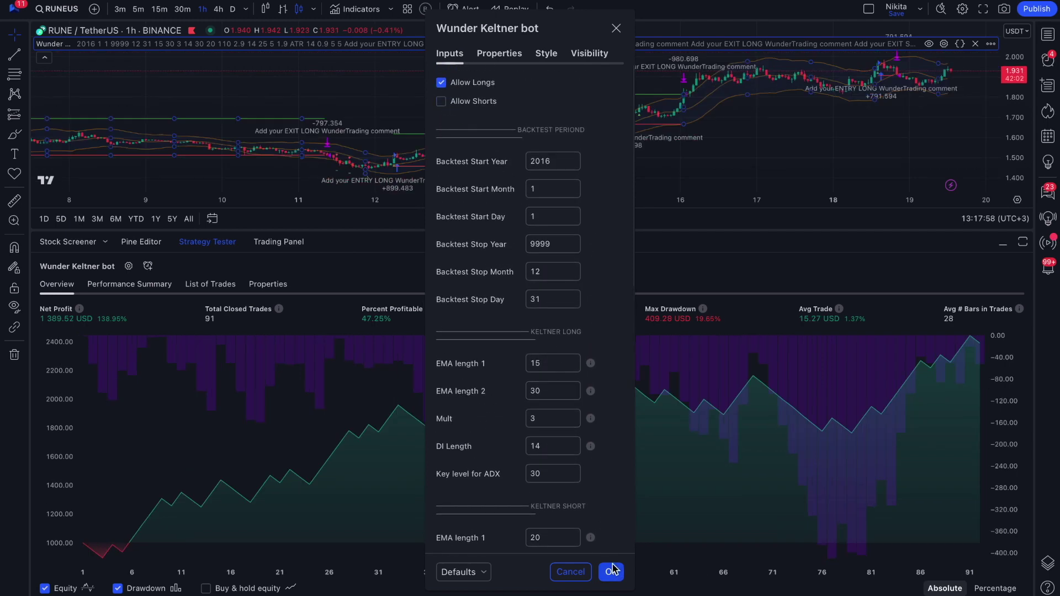
pyautogui.click(611, 573)
pyautogui.click(1000, 244)
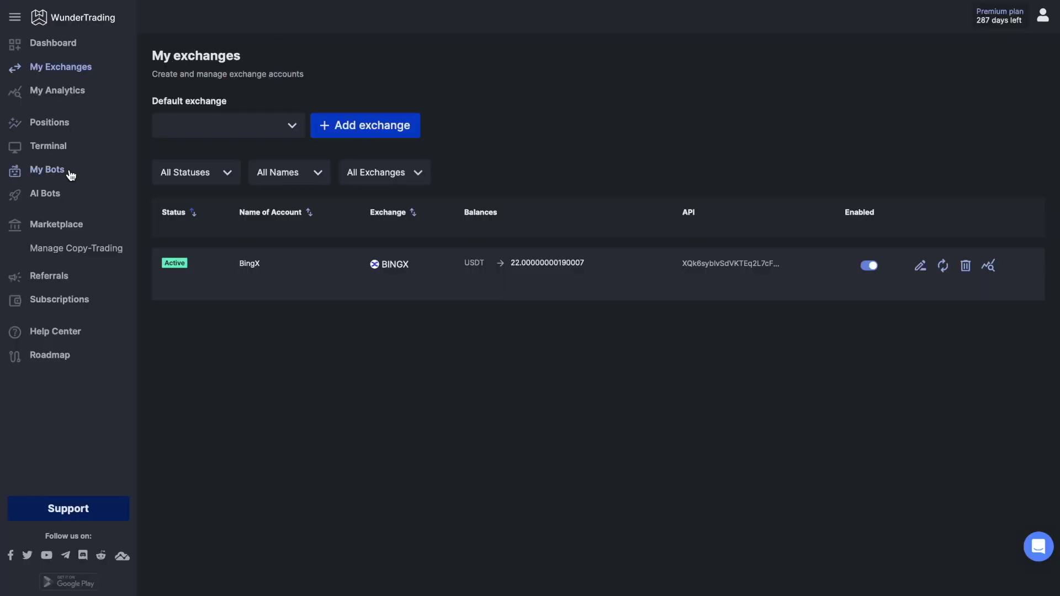
# Step: Create a new bot named BingX-bot on BINGX-SPOT with an hourly time frame
pyautogui.click(71, 175)
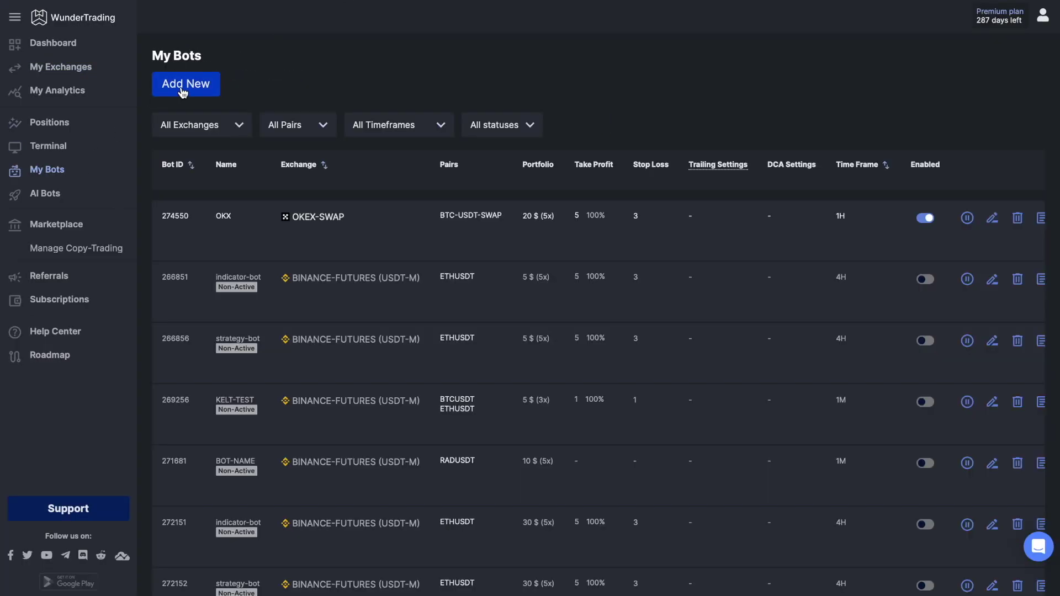
pyautogui.click(184, 85)
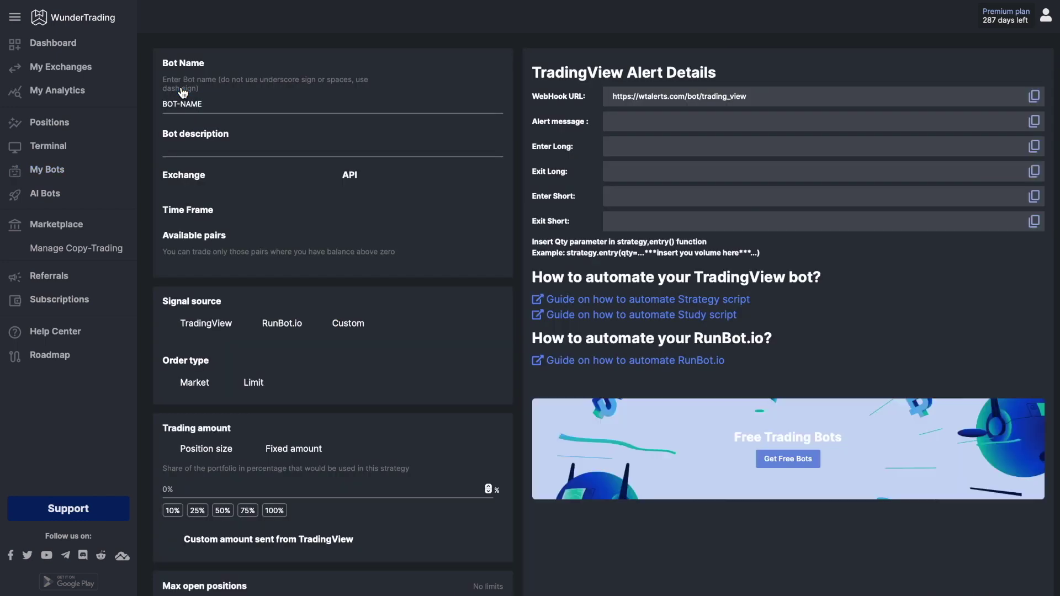
pyautogui.click(221, 100)
pyautogui.write('BingX')
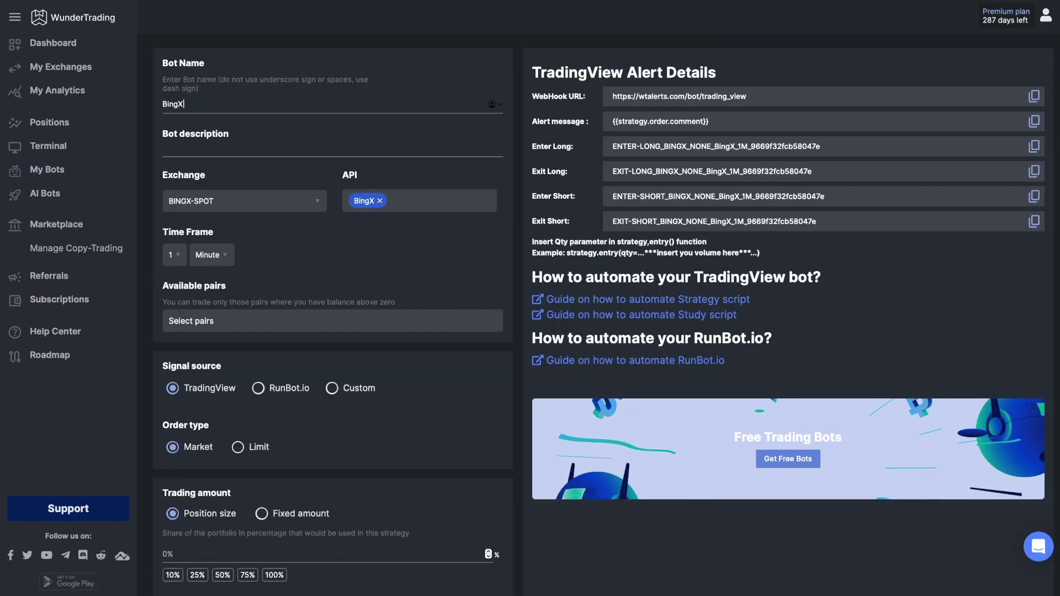
pyautogui.write('-bot')
pyautogui.click(193, 207)
pyautogui.click(197, 221)
pyautogui.click(202, 252)
pyautogui.click(224, 307)
# Step: Select the RUNE-USDT pair and a fixed trade amount of $20
pyautogui.scroll(-1, 229, 348)
pyautogui.click(221, 321)
pyautogui.scroll(-5, 202, 390)
pyautogui.click(202, 412)
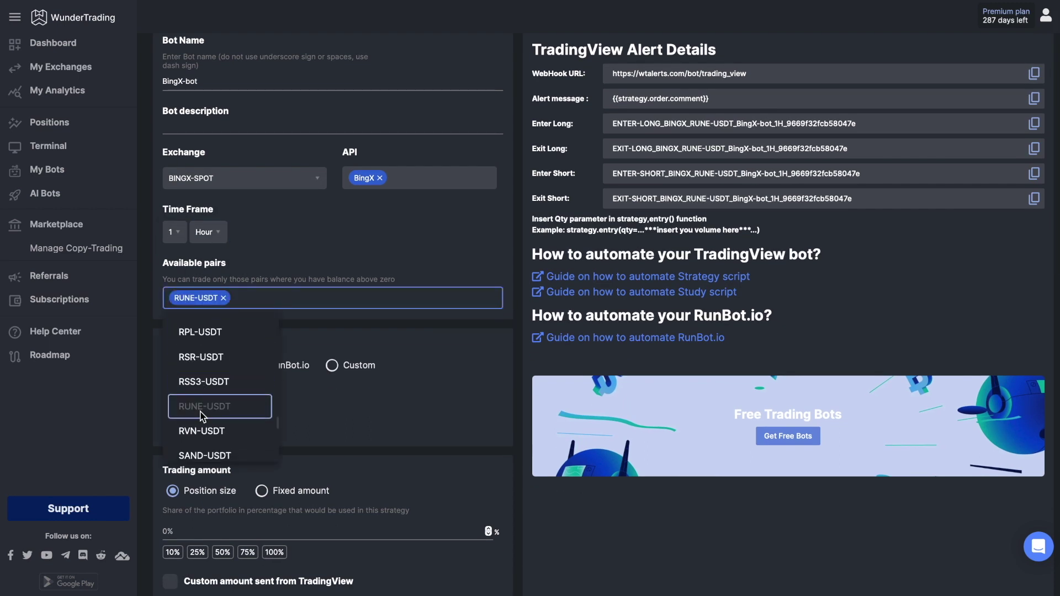
pyautogui.click(324, 415)
pyautogui.scroll(-3, 325, 414)
pyautogui.click(261, 294)
pyautogui.click(335, 376)
pyautogui.write('20')
# Step: Set Take Profit 1 to close 100% at 5%, and a 3% stop loss
pyautogui.scroll(-8, 552, 386)
pyautogui.click(247, 221)
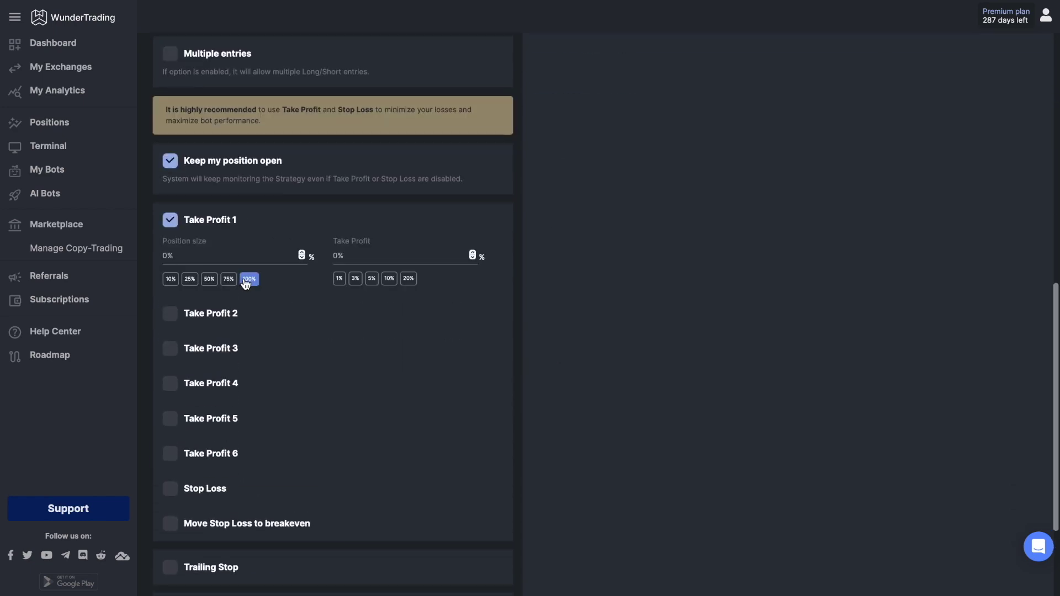
pyautogui.click(371, 279)
pyautogui.click(191, 493)
pyautogui.click(190, 476)
pyautogui.scroll(-1, 363, 504)
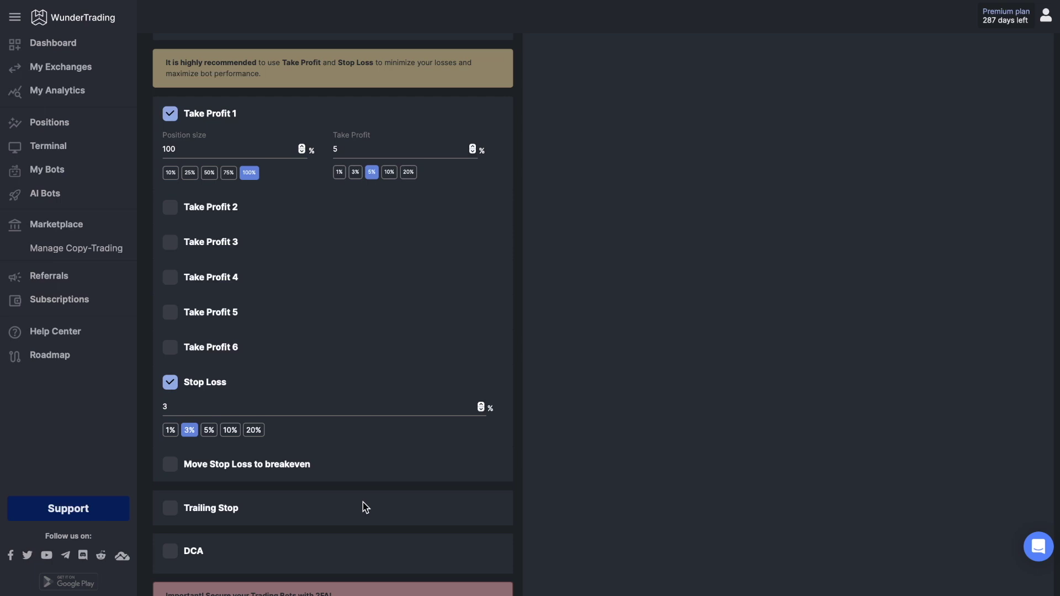
pyautogui.scroll(10, 522, 242)
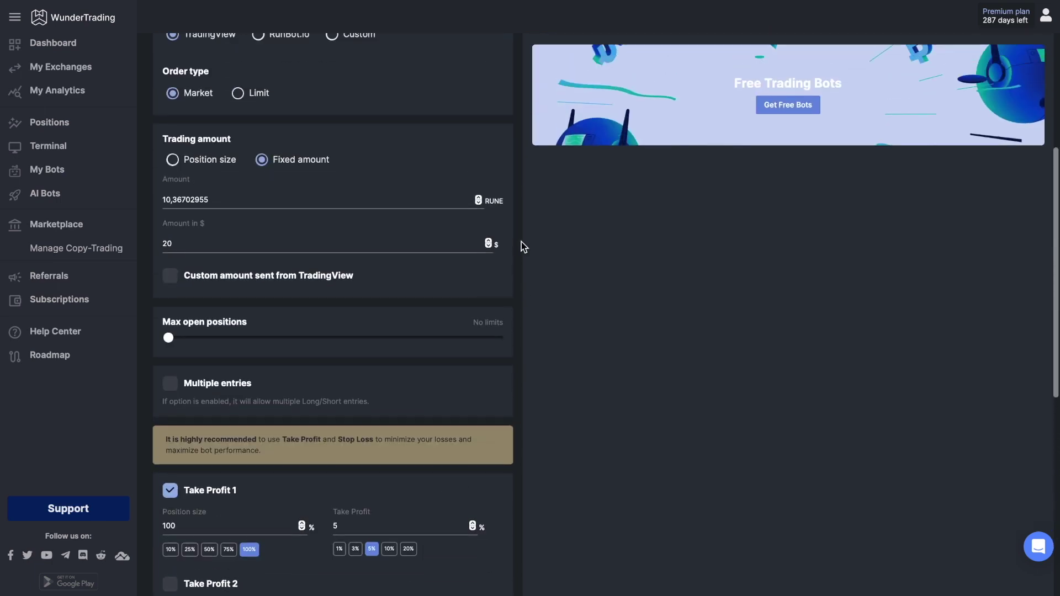
pyautogui.scroll(4, 521, 242)
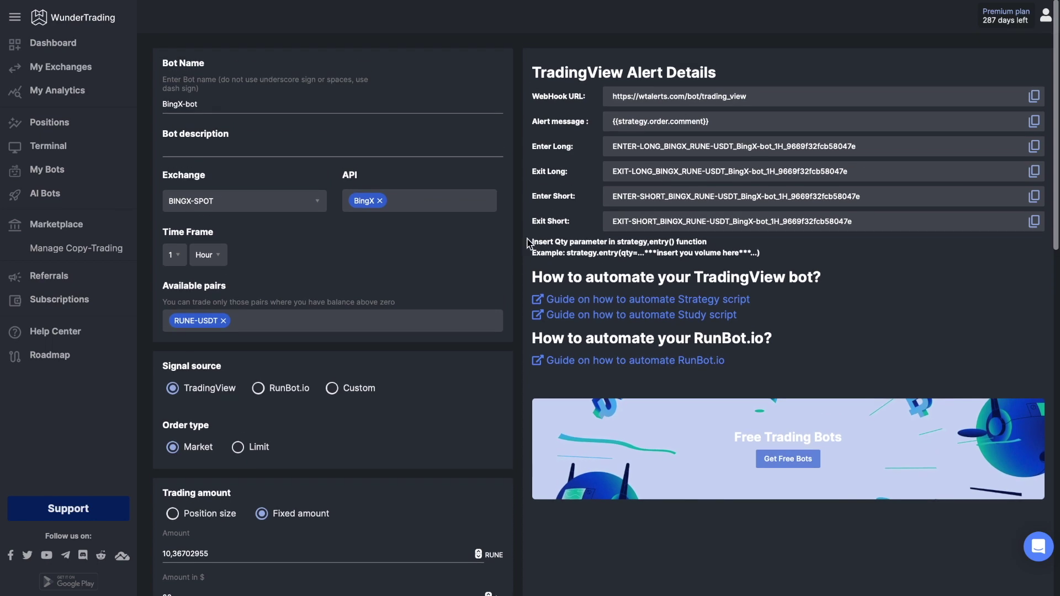
# Step: Paste WunderTrading's Enter Long signal string into the strategy's ENTRY LONG comment
pyautogui.click(1034, 146)
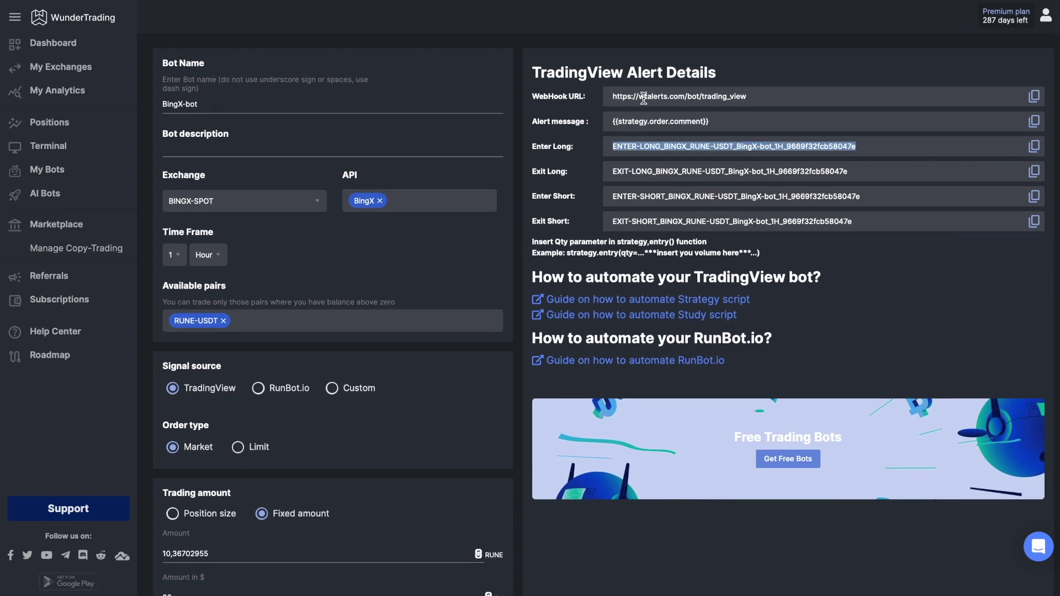
pyautogui.hotkey('alt', 'Tab')
pyautogui.click(945, 44)
pyautogui.scroll(-8, 541, 434)
pyautogui.tripleClick(544, 447)
pyautogui.hotkey('ctrl', 'v')
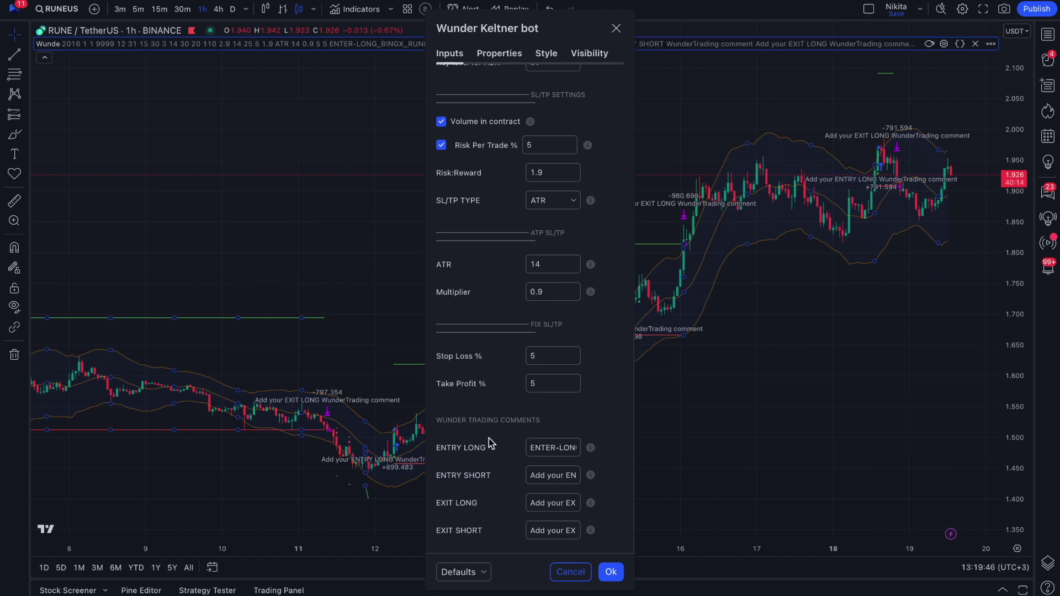
# Step: Paste the Exit Long signal string into the EXIT LONG comment and apply the settings
pyautogui.hotkey('alt', 'Tab')
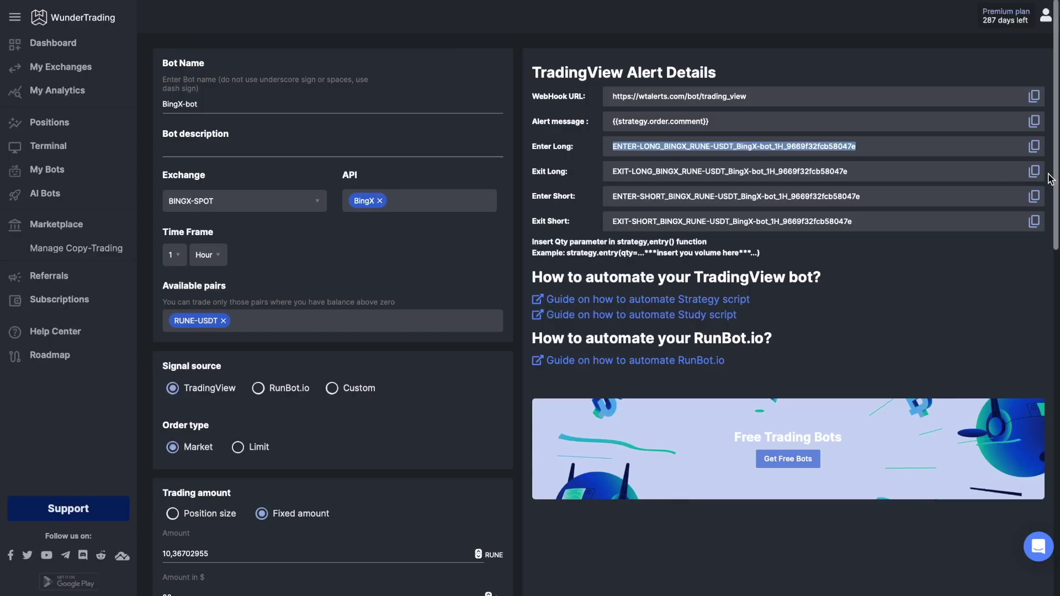
pyautogui.click(1034, 171)
pyautogui.hotkey('alt', 'Tab')
pyautogui.tripleClick(553, 503)
pyautogui.hotkey('ctrl', 'v')
pyautogui.click(611, 572)
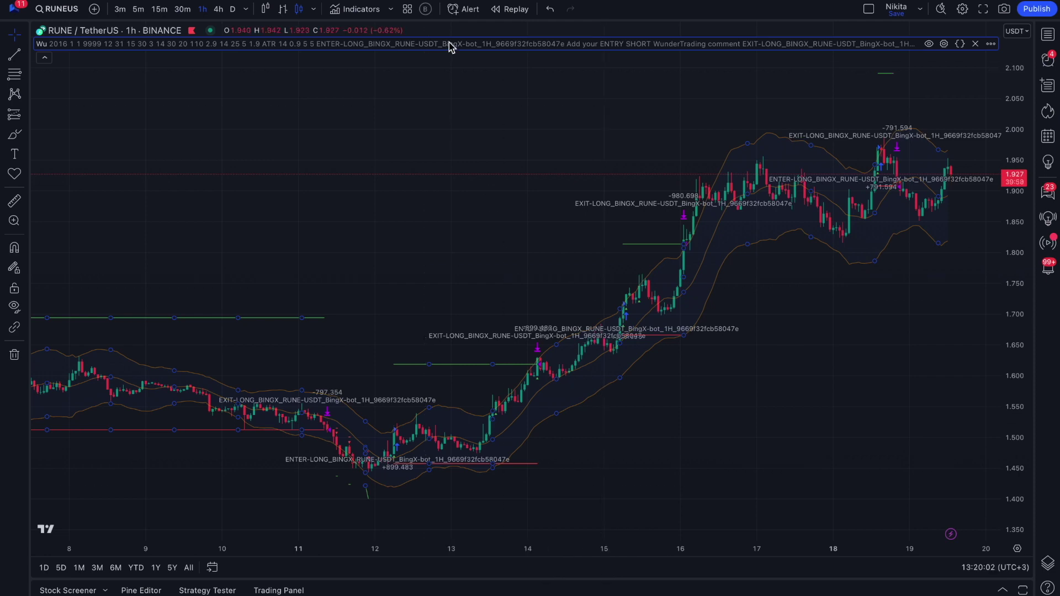
# Step: Start a new alert on the Wunder Keltner bot condition, named 'alert'
pyautogui.click(462, 11)
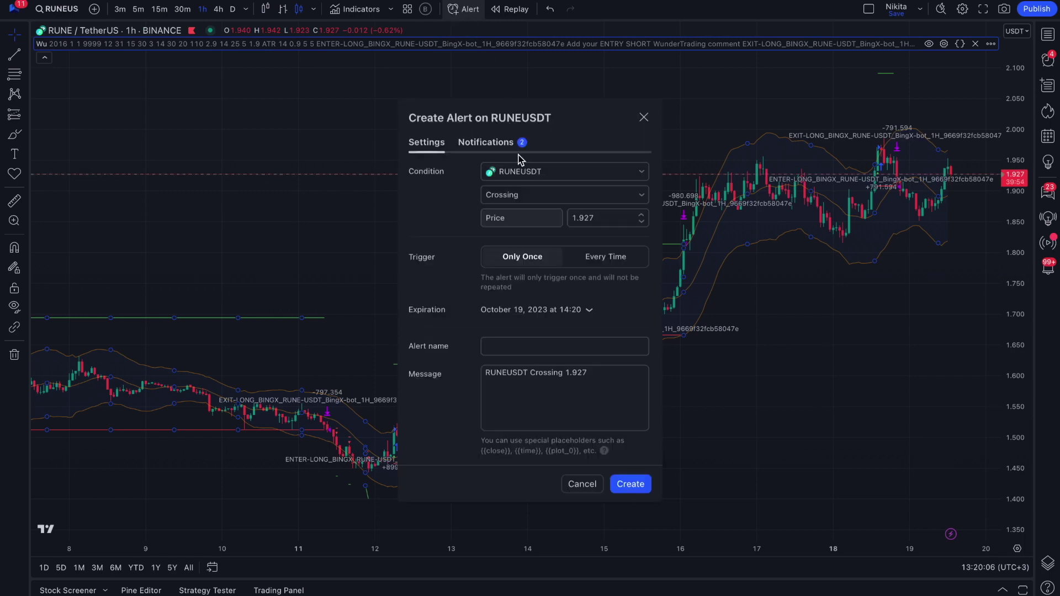
pyautogui.click(522, 171)
pyautogui.click(524, 209)
pyautogui.click(525, 243)
pyautogui.write('alert')
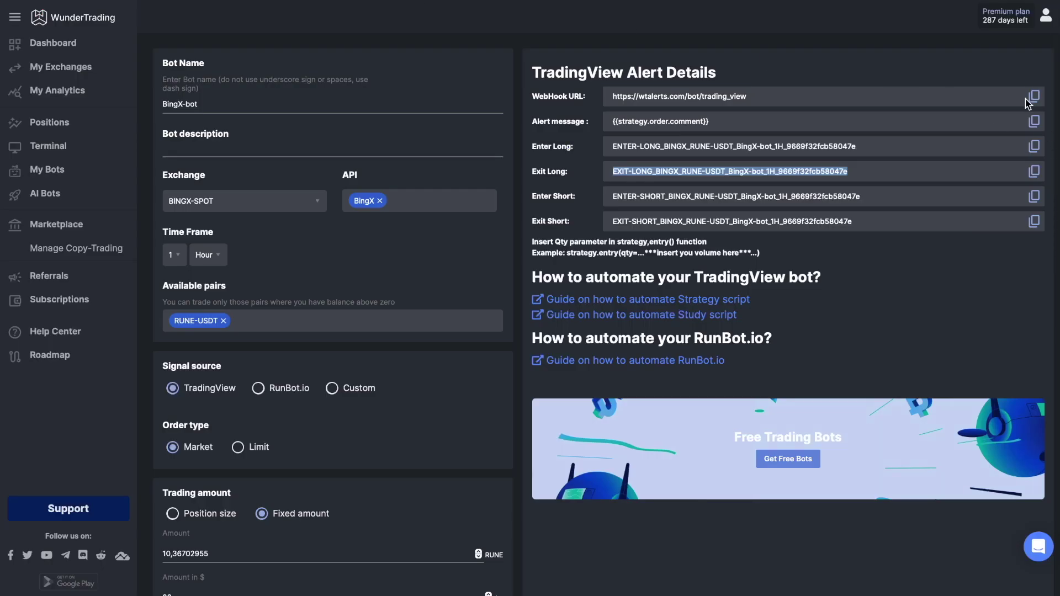
# Step: Replace the alert message with the {{strategy.order.comment}} placeholder copied from WunderTrading
pyautogui.click(1034, 121)
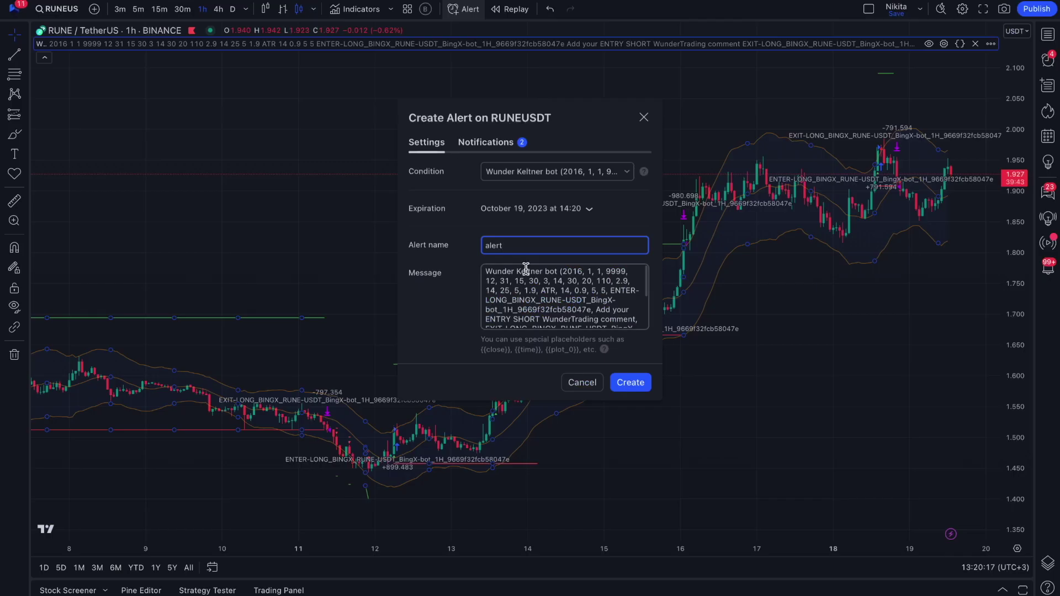
pyautogui.click(508, 287)
pyautogui.hotkey('ctrl', 'a')
pyautogui.hotkey('ctrl', 'v')
pyautogui.click(475, 142)
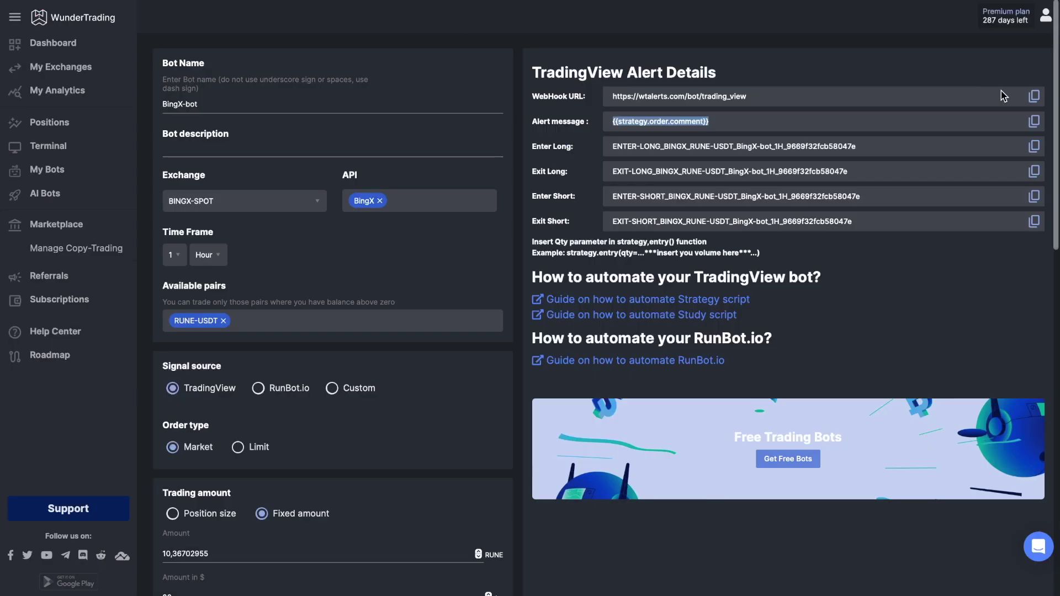
pyautogui.click(1034, 96)
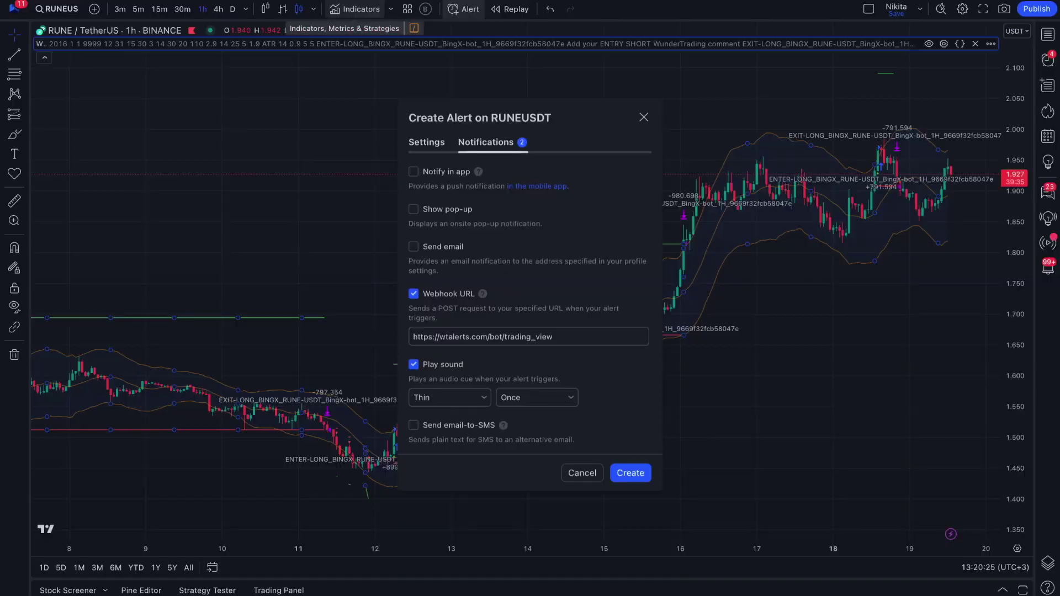
pyautogui.click(492, 335)
pyautogui.hotkey('ctrl', 'a')
pyautogui.press('BackSpace')
pyautogui.hotkey('ctrl', 'v')
pyautogui.click(587, 405)
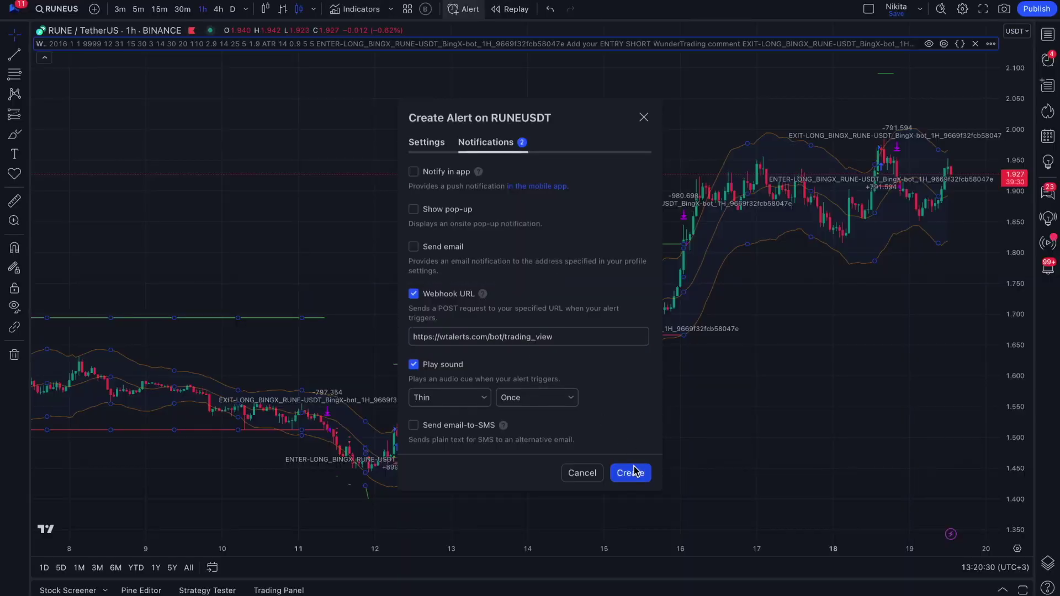
pyautogui.click(634, 472)
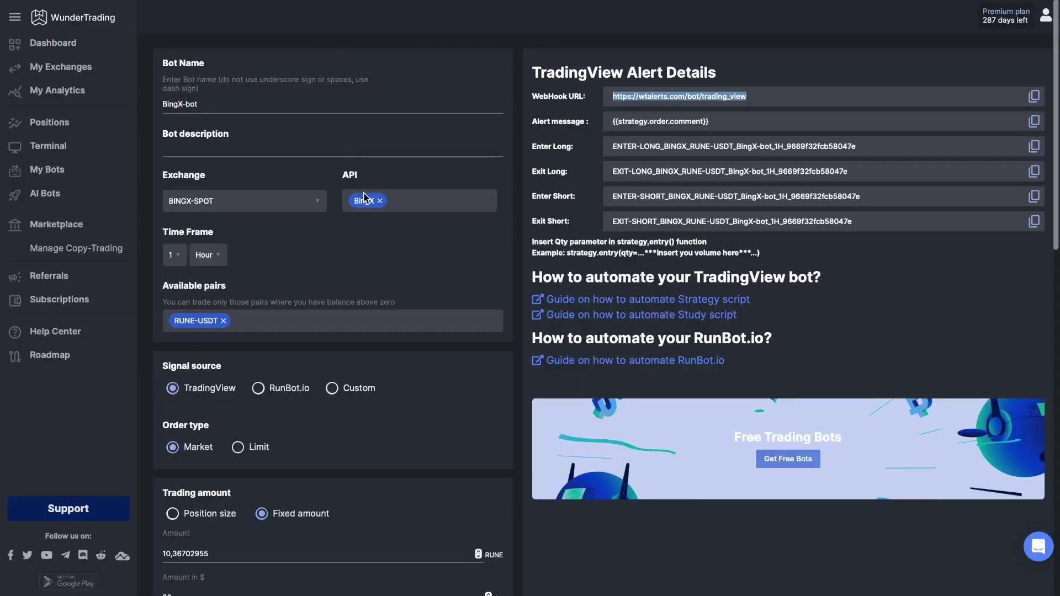
# Step: Create the BingX-bot and choose Save and Wait for the signal
pyautogui.scroll(-15, 376, 243)
pyautogui.click(302, 536)
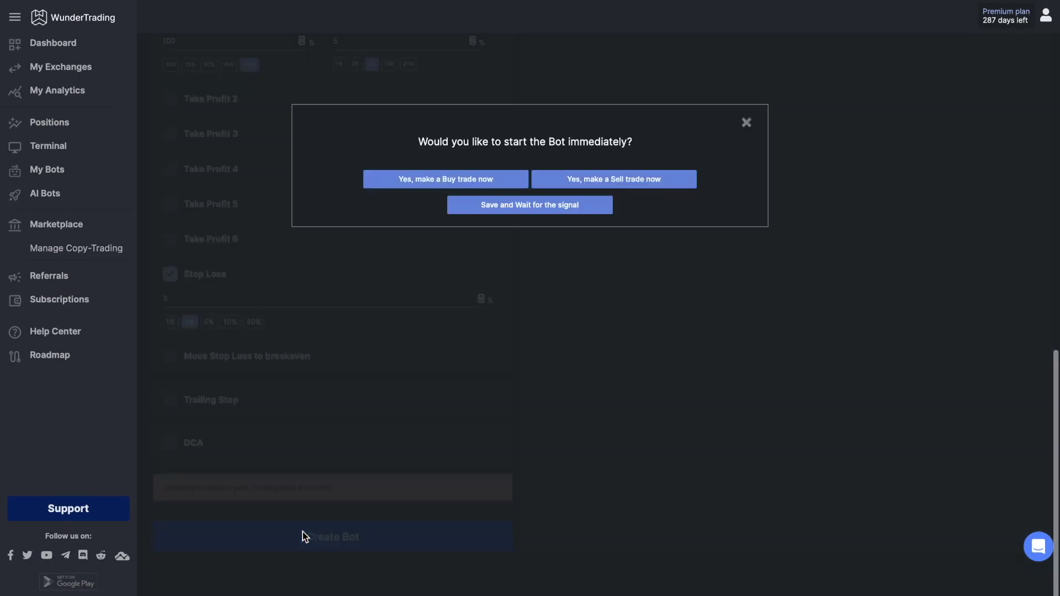
pyautogui.click(513, 211)
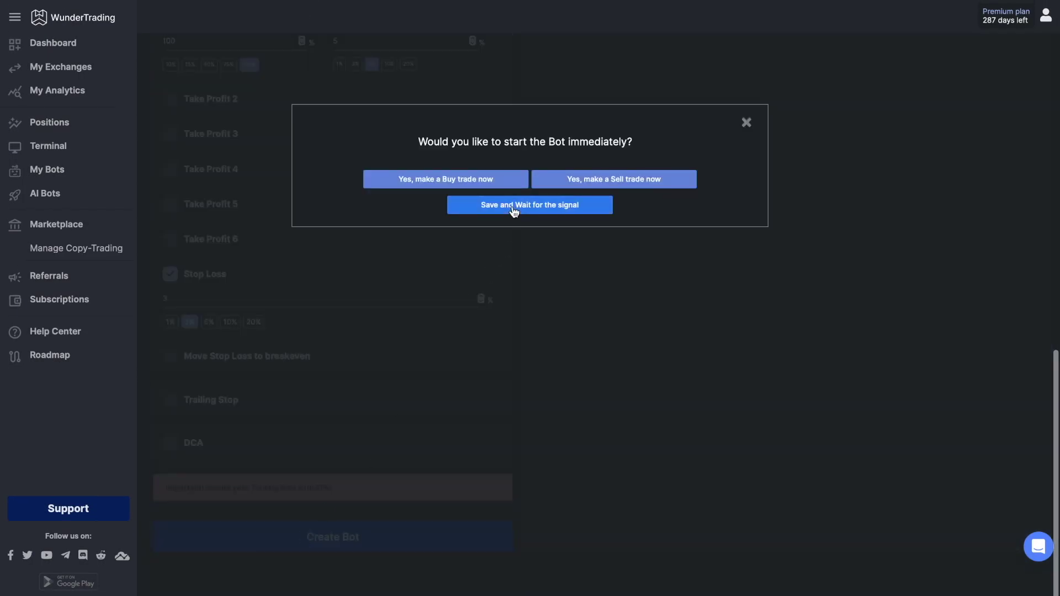